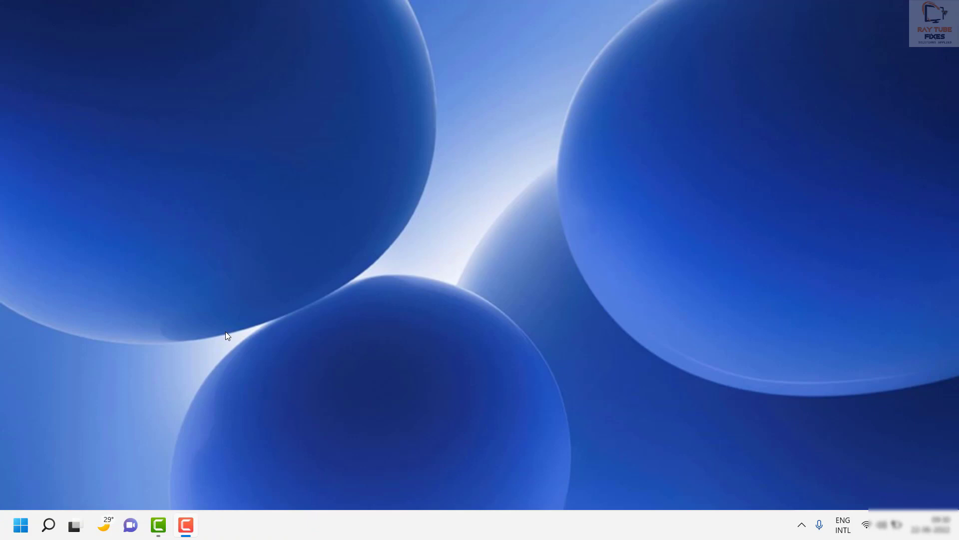
Find the Run app through Windows search and use it to launch services.msc
{"action": "left_click", "coordinate": [43, 530]}
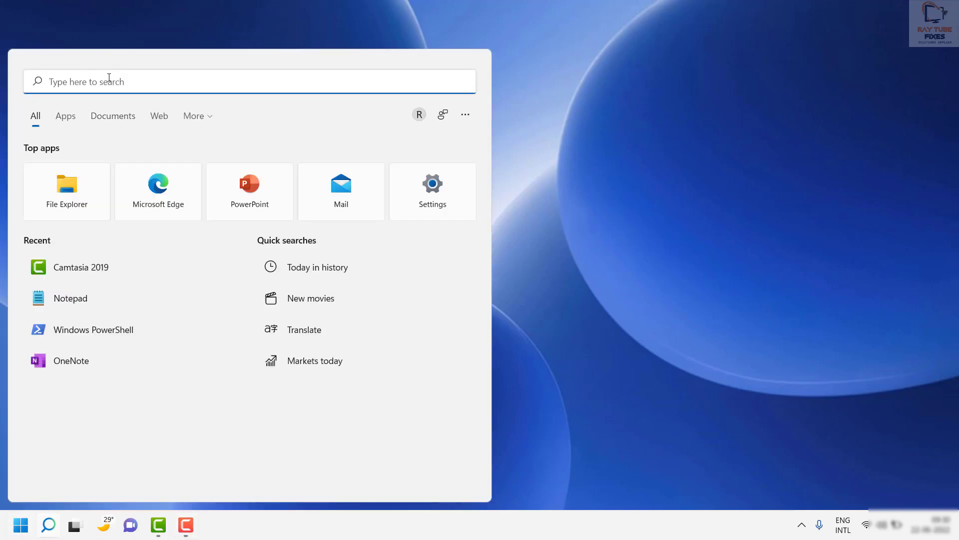
{"action": "type", "text": "run"}
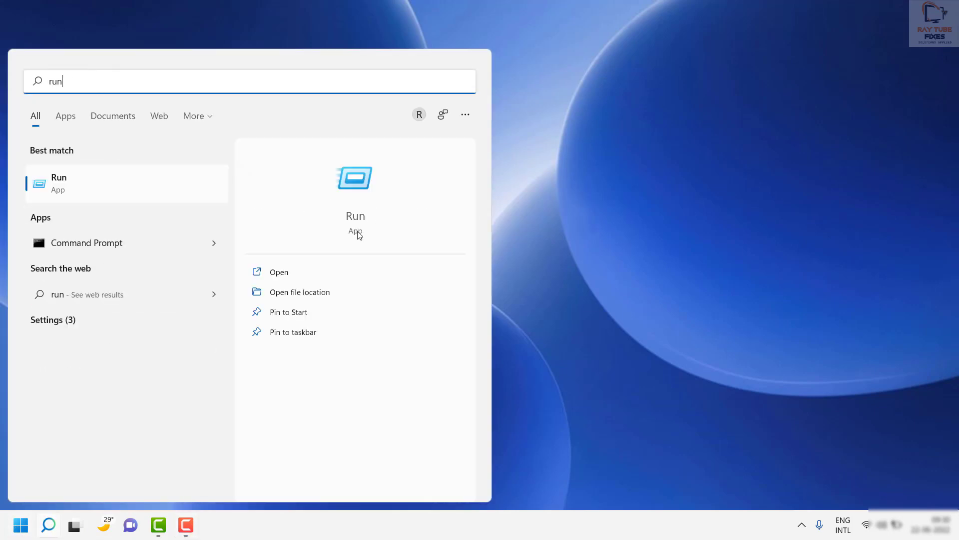
{"action": "left_click", "coordinate": [367, 200]}
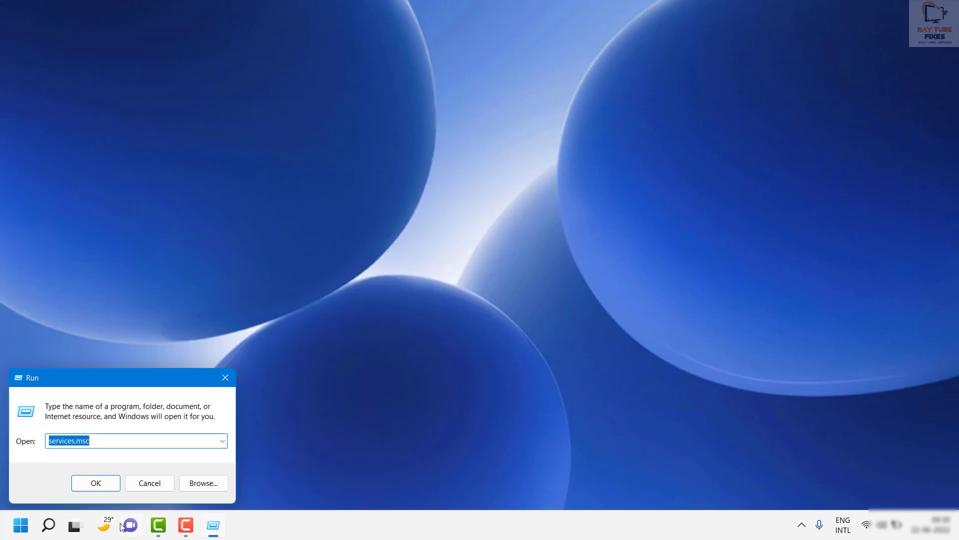
{"action": "type", "text": "services"}
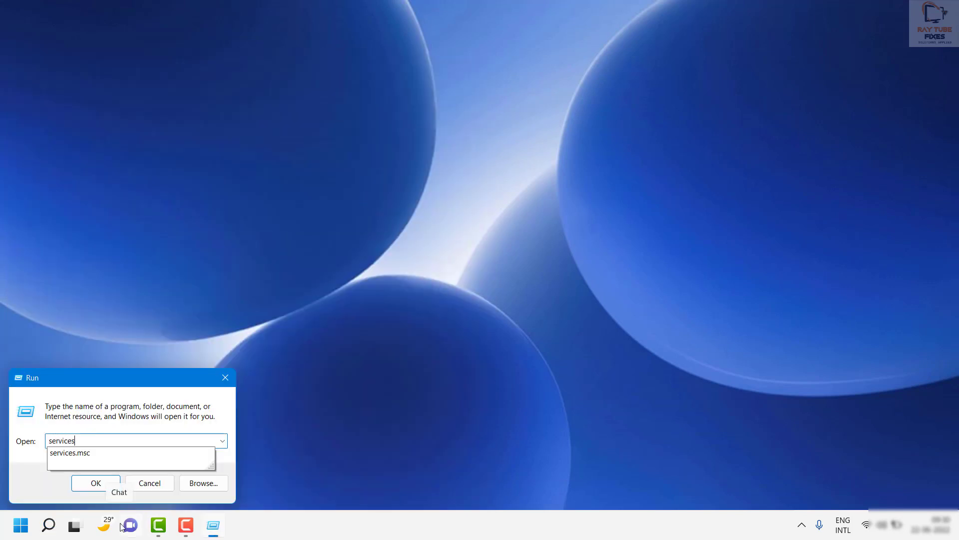
{"action": "type", "text": ".msc"}
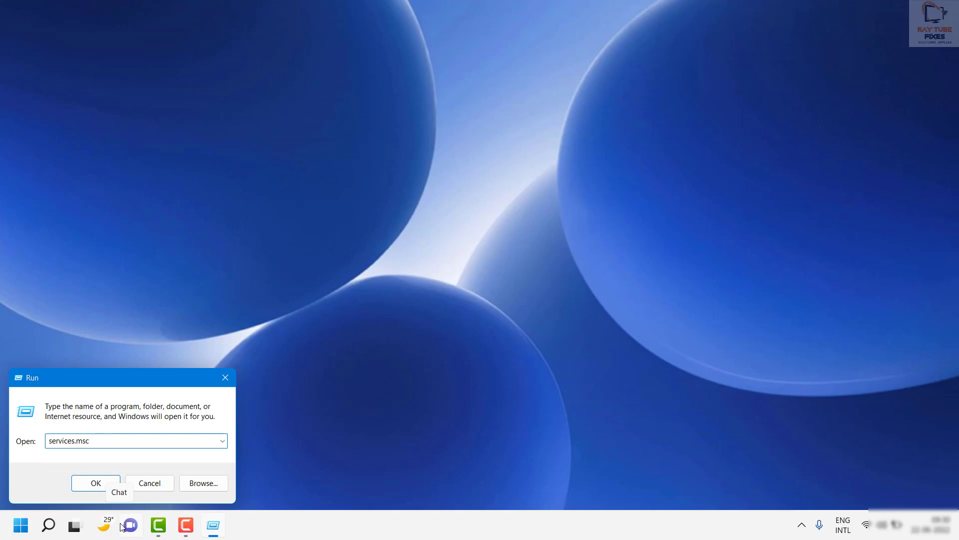
{"action": "left_click", "coordinate": [107, 488]}
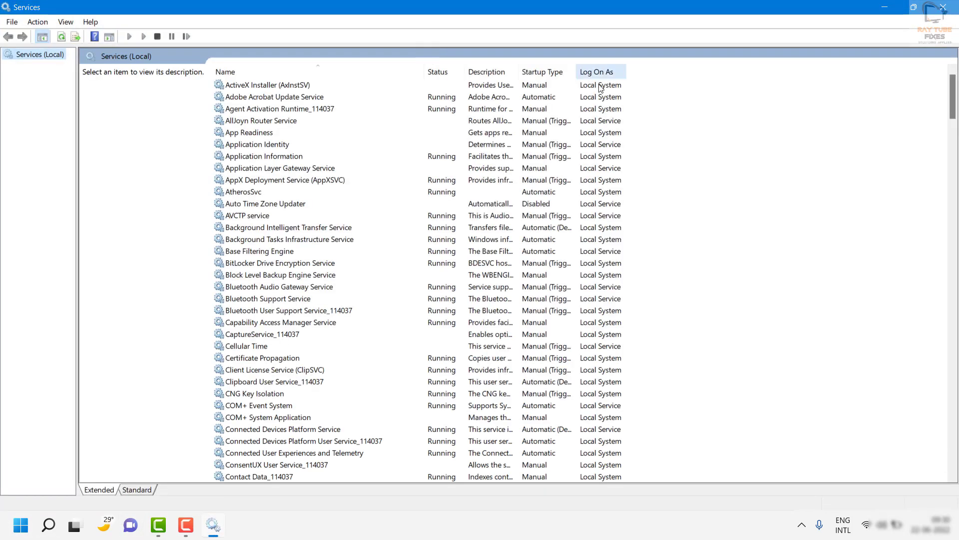
Set the startup type of the Windows Audio service to Automatic in its properties and accept
{"action": "left_click", "coordinate": [250, 168]}
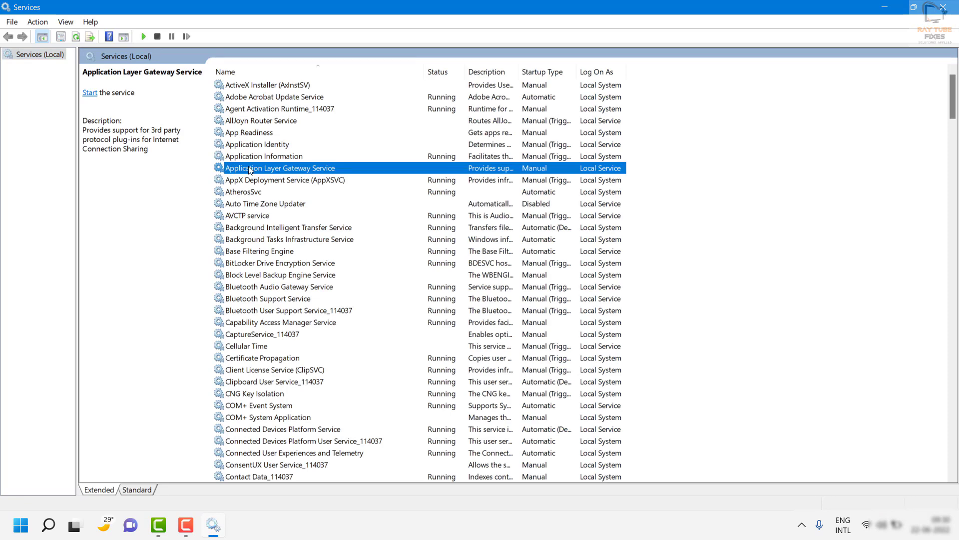
{"action": "type", "text": "win"}
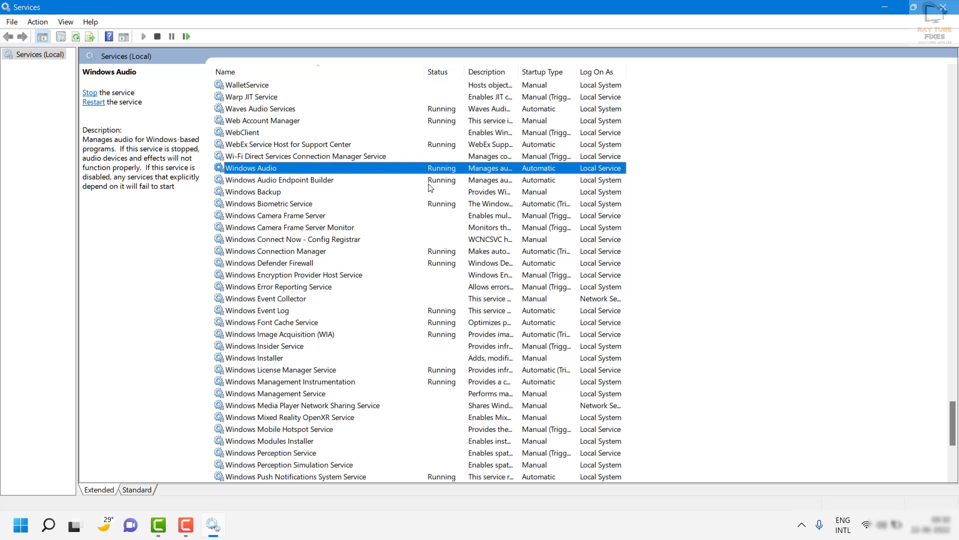
{"action": "right_click", "coordinate": [297, 168]}
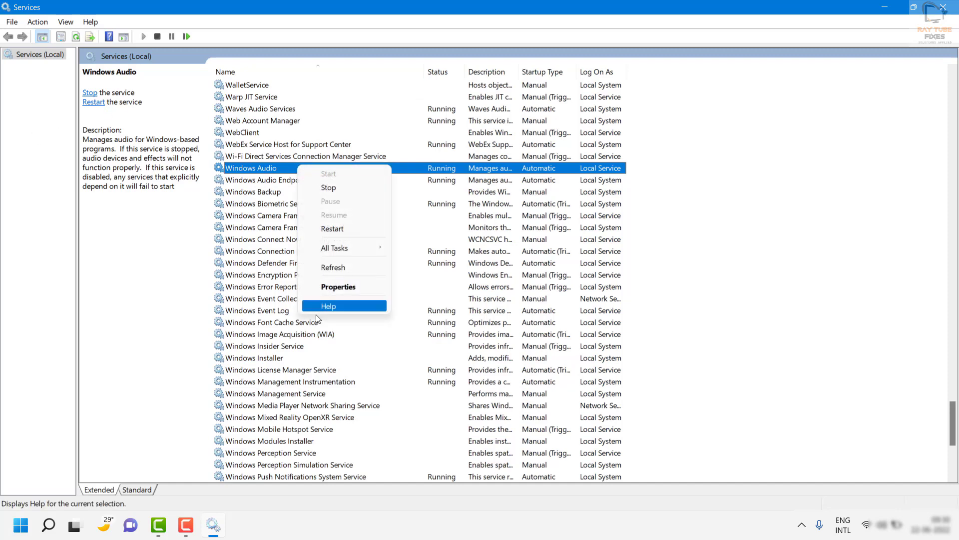
{"action": "left_click", "coordinate": [329, 287]}
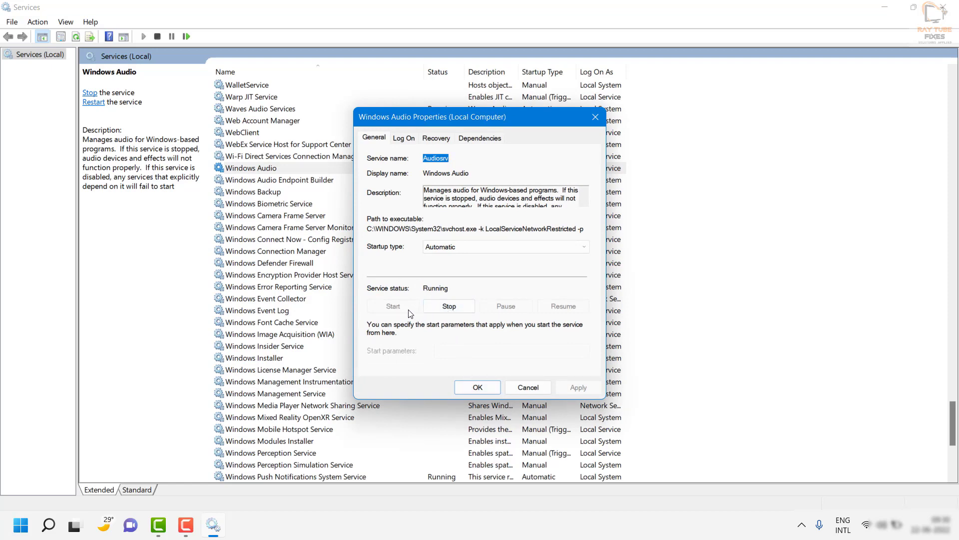
{"action": "left_click", "coordinate": [487, 249]}
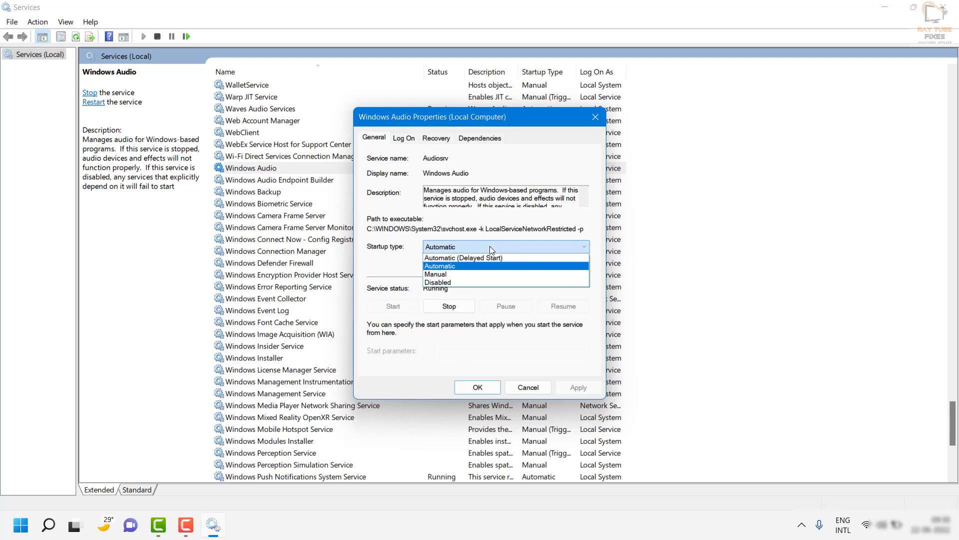
{"action": "left_click", "coordinate": [447, 265]}
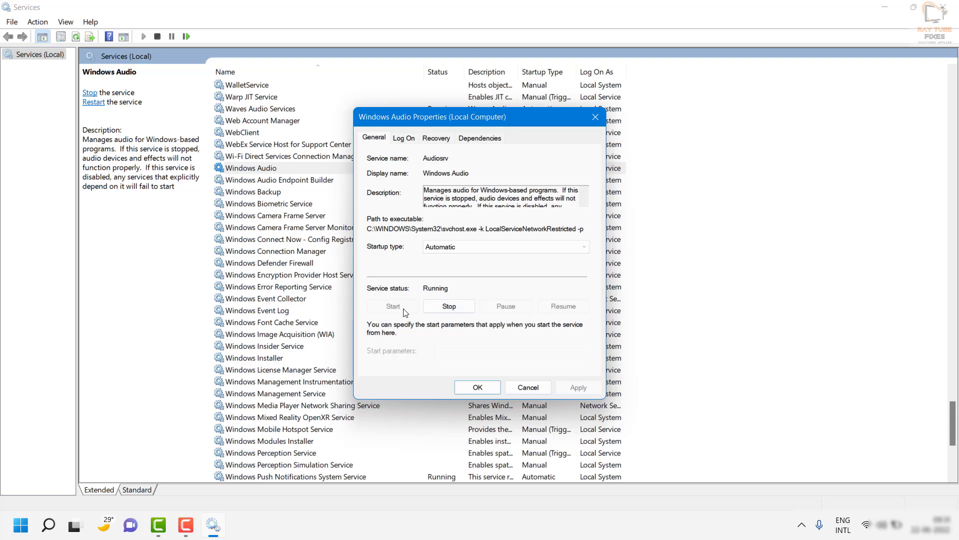
{"action": "left_click", "coordinate": [472, 388]}
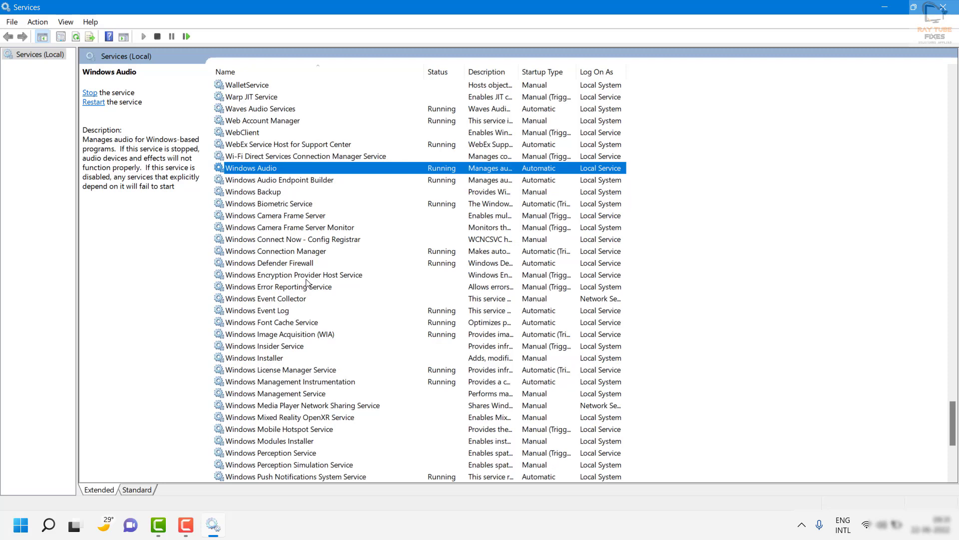
Check the startup type and service status in the RPC Endpoint Mapper service's properties, and close them
{"action": "left_click", "coordinate": [314, 251]}
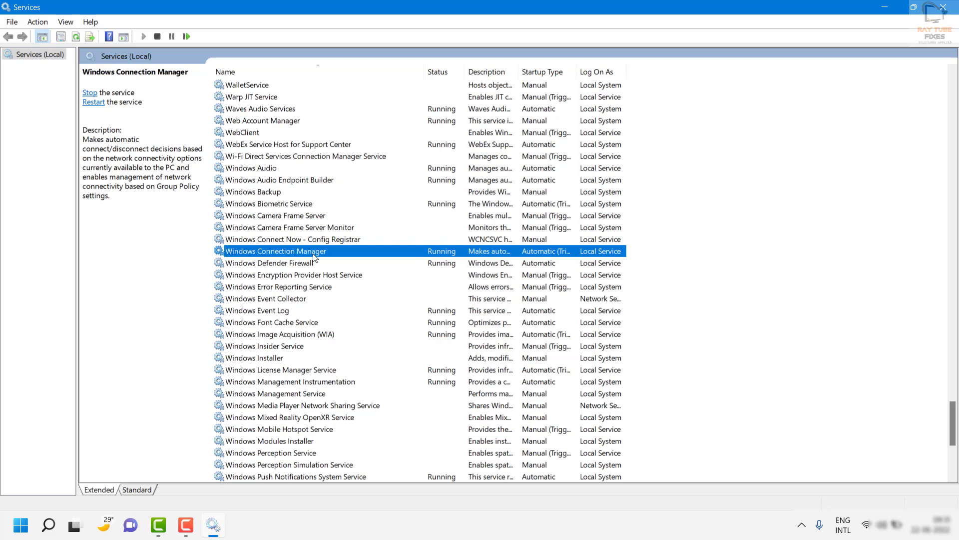
{"action": "key", "text": "r"}
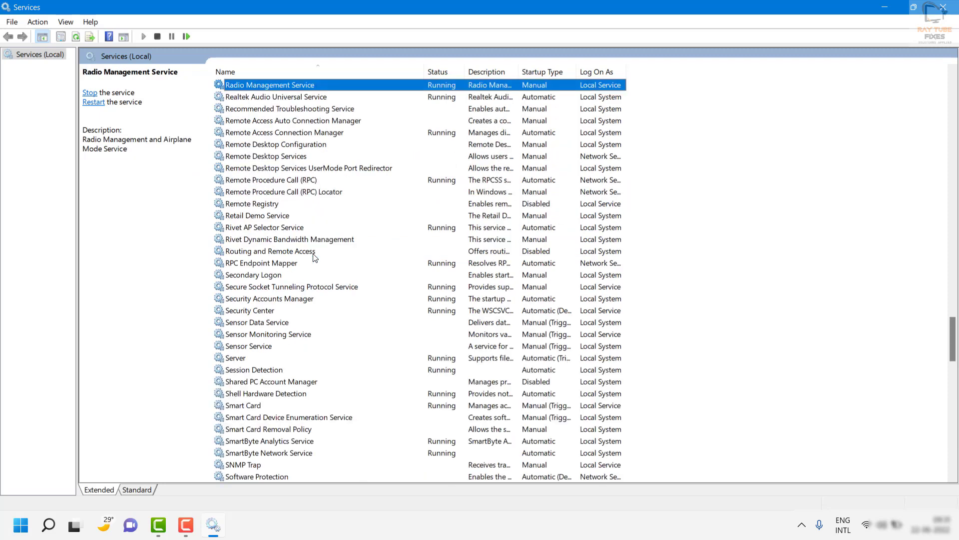
{"action": "key", "text": "p"}
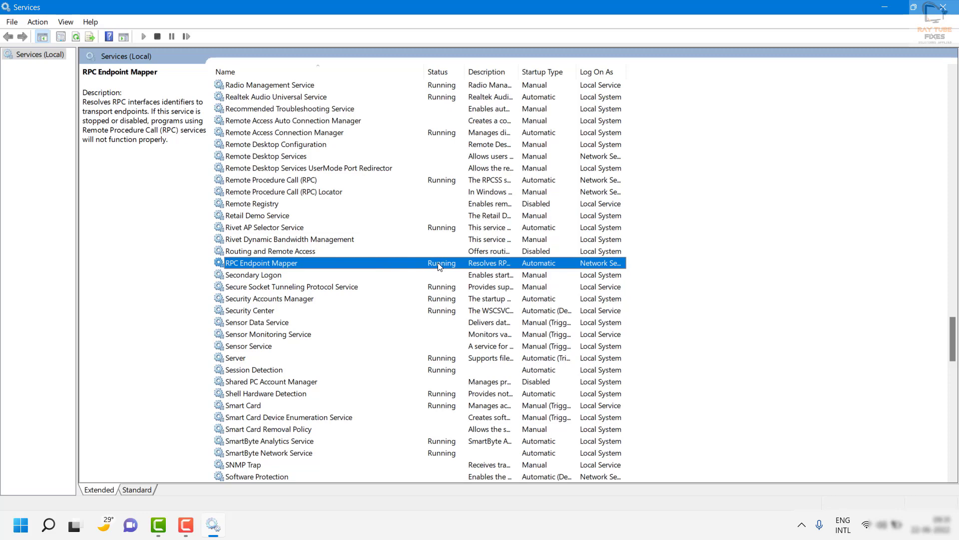
{"action": "right_click", "coordinate": [311, 260]}
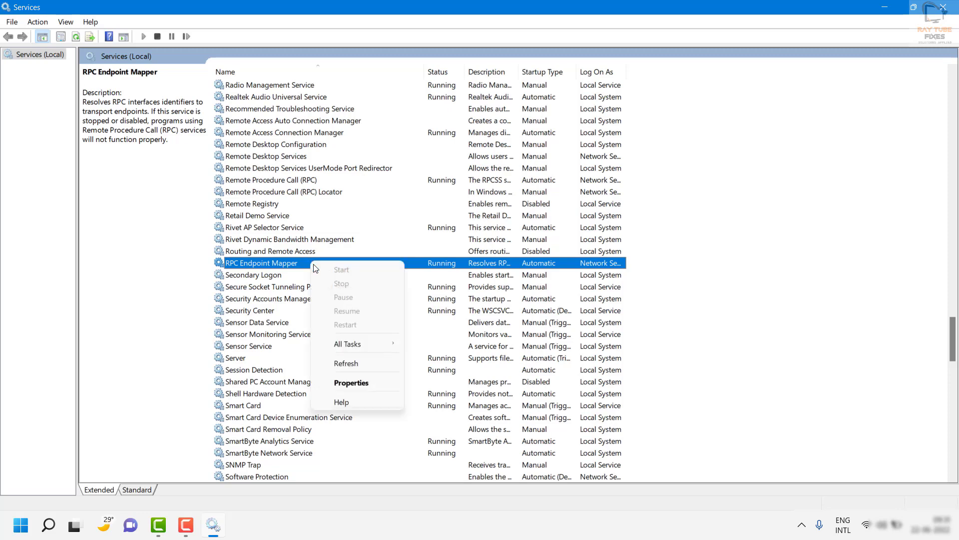
{"action": "left_click", "coordinate": [367, 383]}
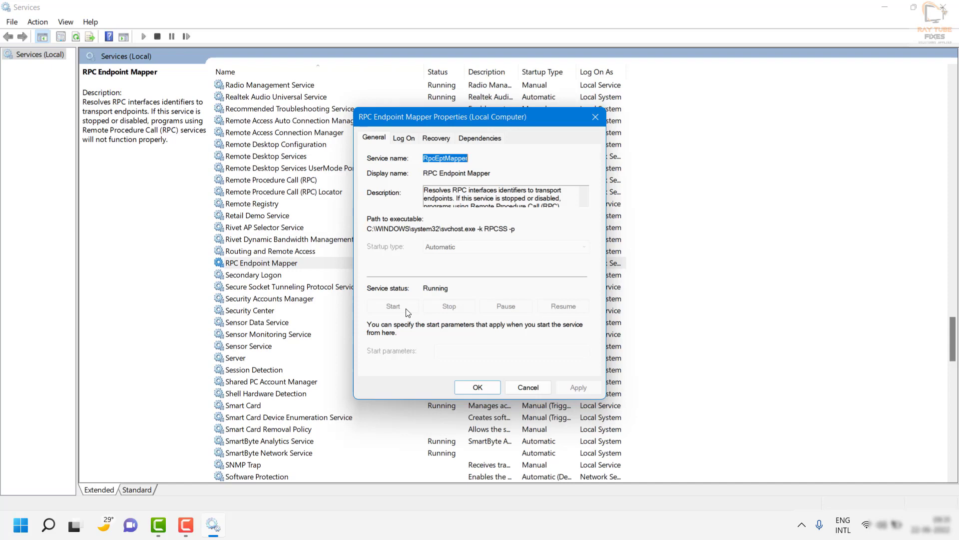
{"action": "left_click", "coordinate": [476, 388]}
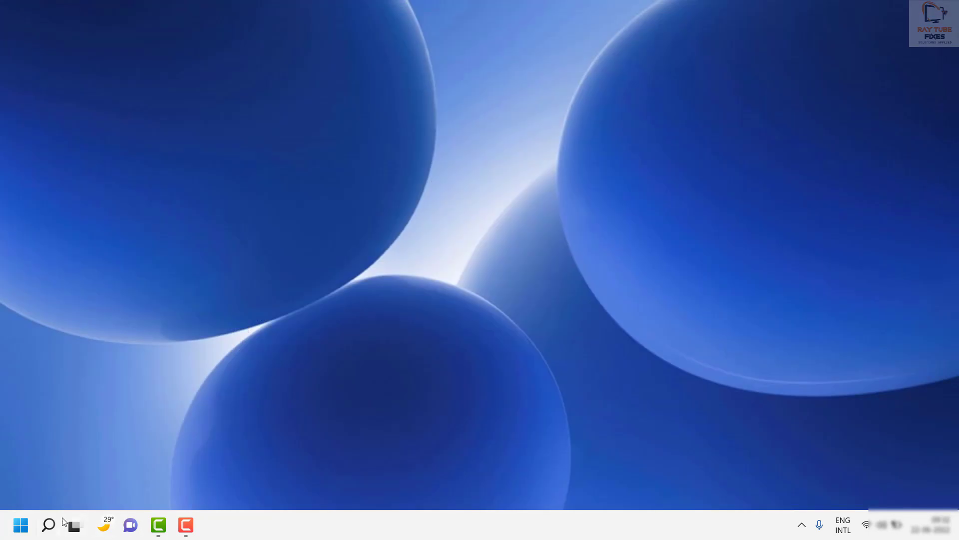
Search Windows for Command Prompt and run it as administrator
{"action": "left_click", "coordinate": [48, 524]}
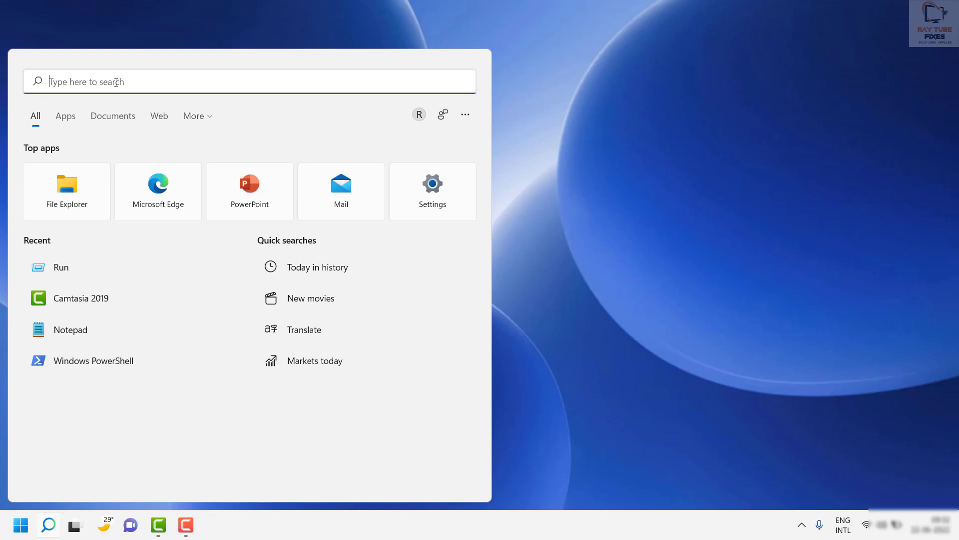
{"action": "type", "text": "comman"}
{"action": "key", "text": "BackSpace"}
{"action": "key", "text": "BackSpace"}
{"action": "type", "text": "s"}
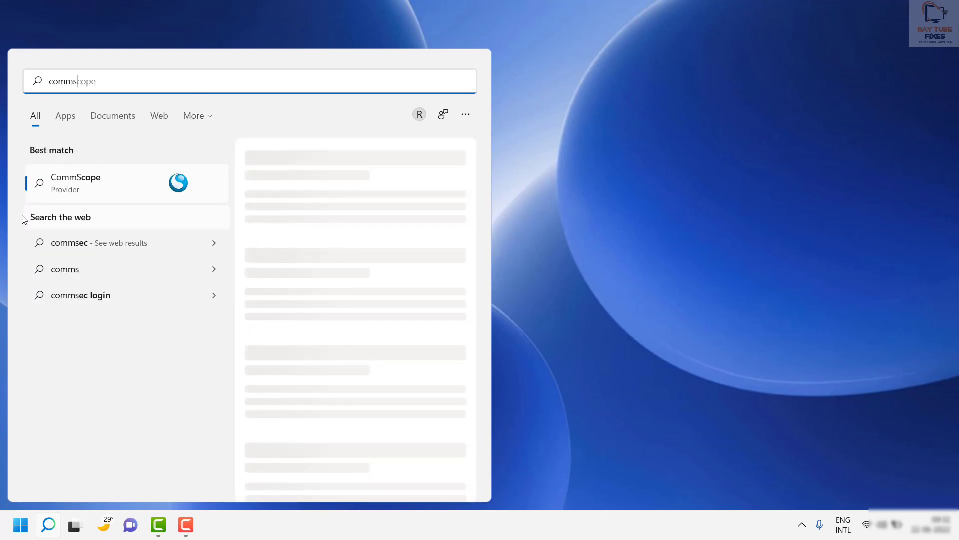
{"action": "key", "text": "BackSpace"}
{"action": "key", "text": "BackSpace"}
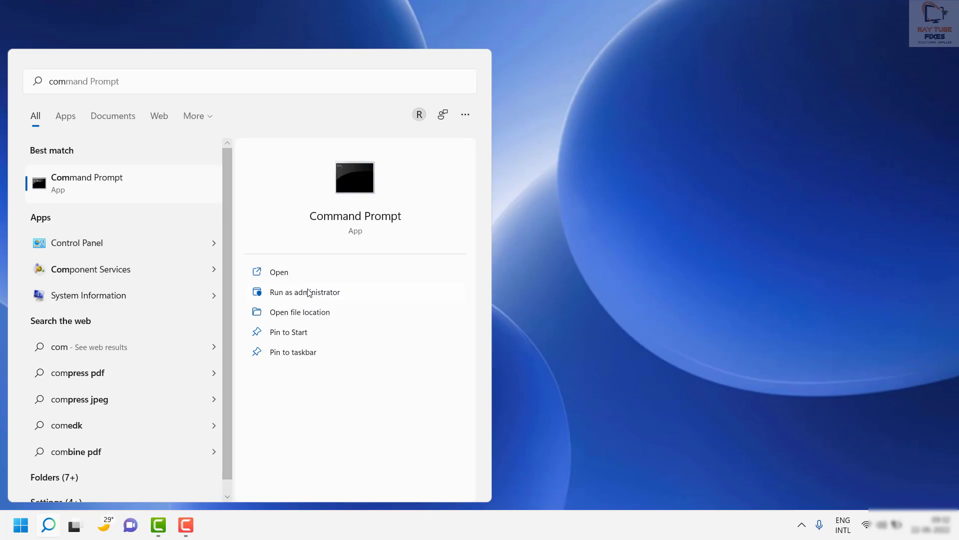
{"action": "left_click", "coordinate": [308, 293]}
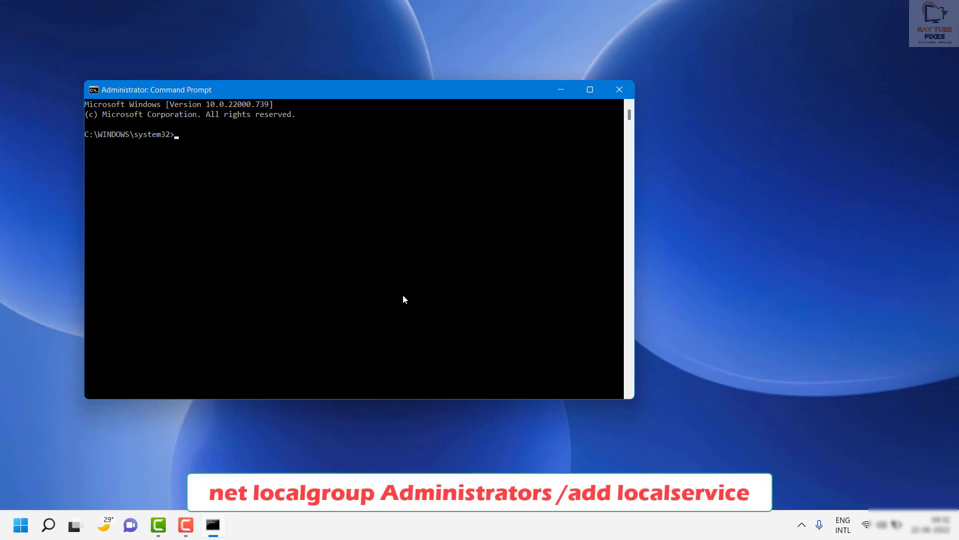
Run "net localgroup administrators /add localservice" in the elevated Command Prompt and dismiss the PC Game Pass suggestion
{"action": "type", "text": "net localgroup administrators /add localservice"}
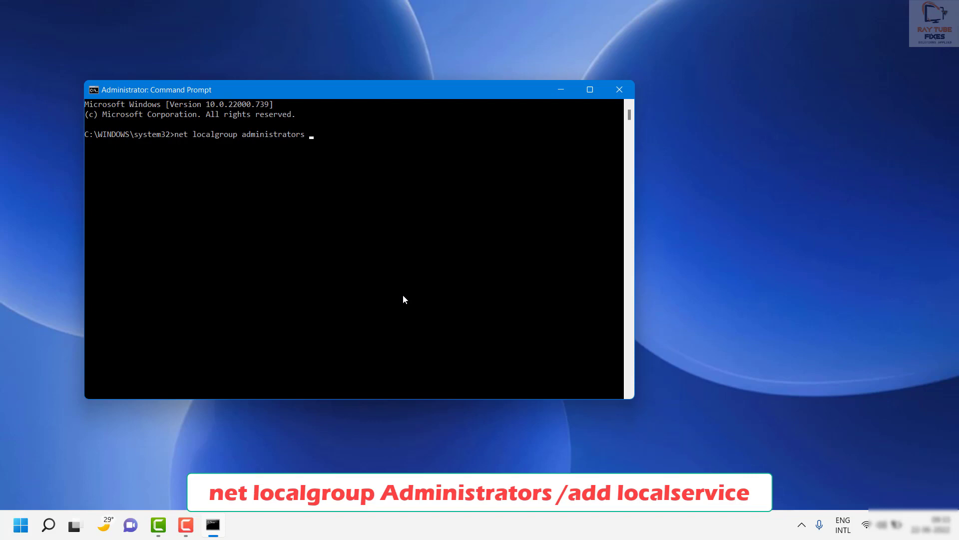
{"action": "type", "text": "/add localservice"}
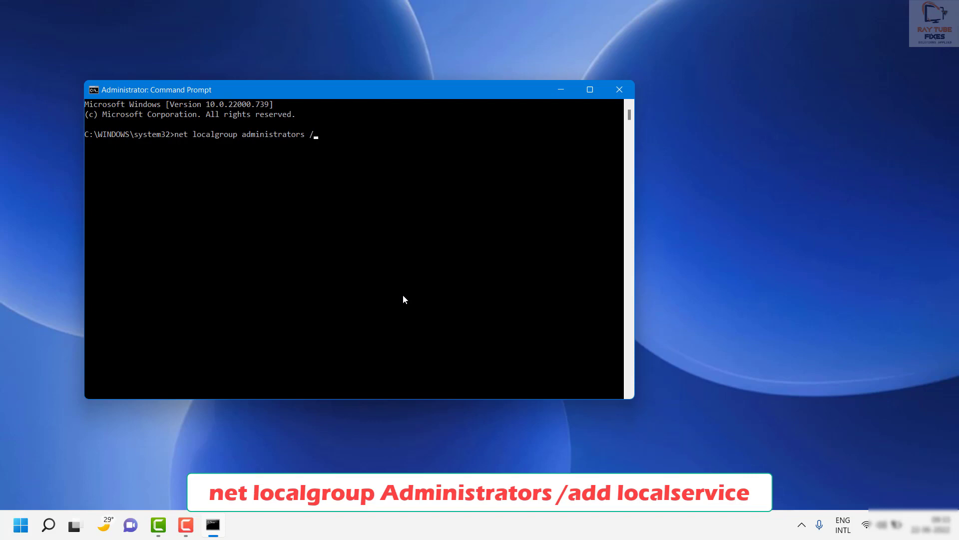
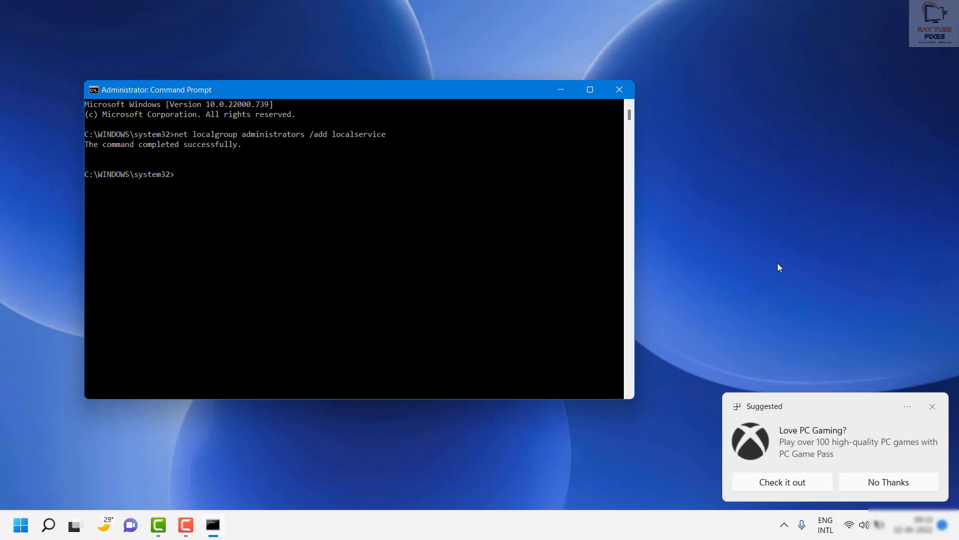
{"action": "left_click", "coordinate": [932, 407]}
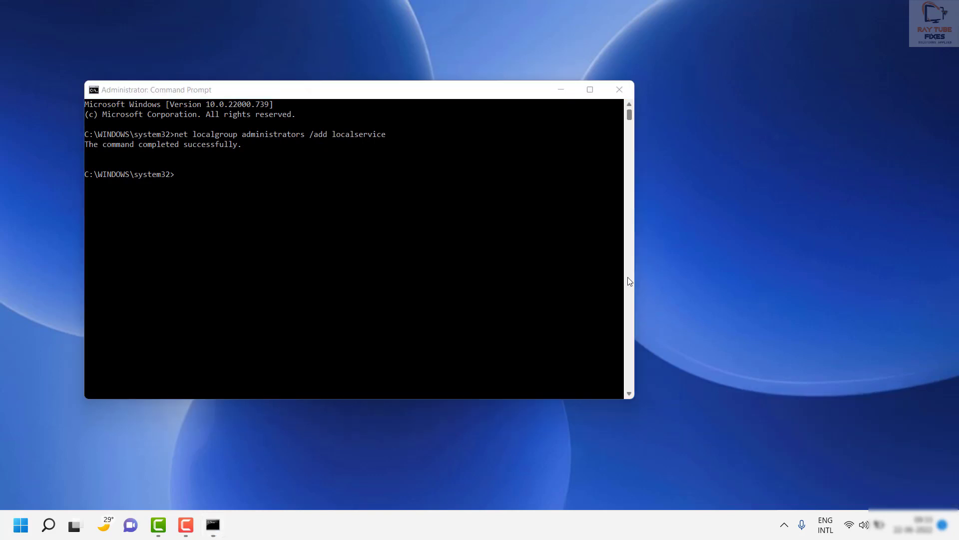
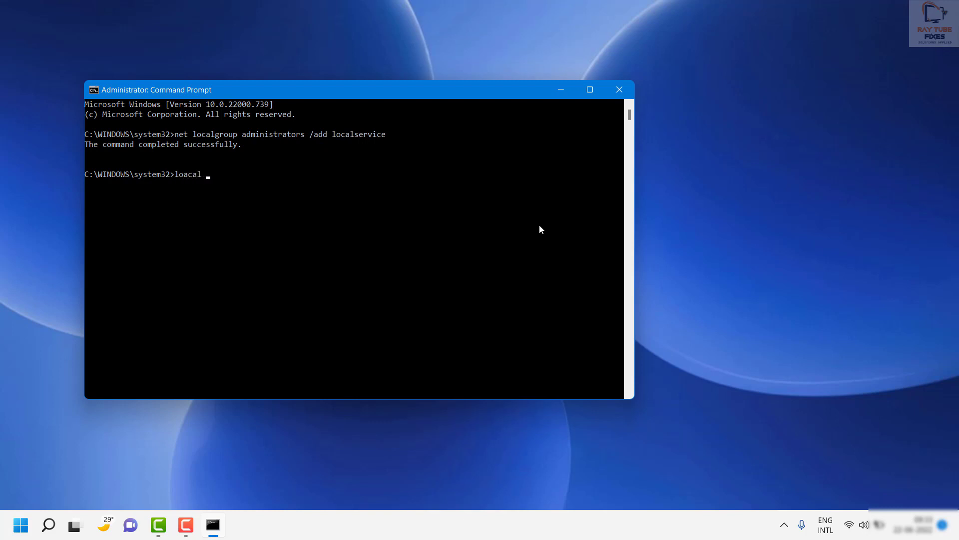
Try to add networkservice to the administrators group with "loacalgroup administraotrs /add networkservice", and close the Command Prompt
{"action": "type", "text": "up ad"}
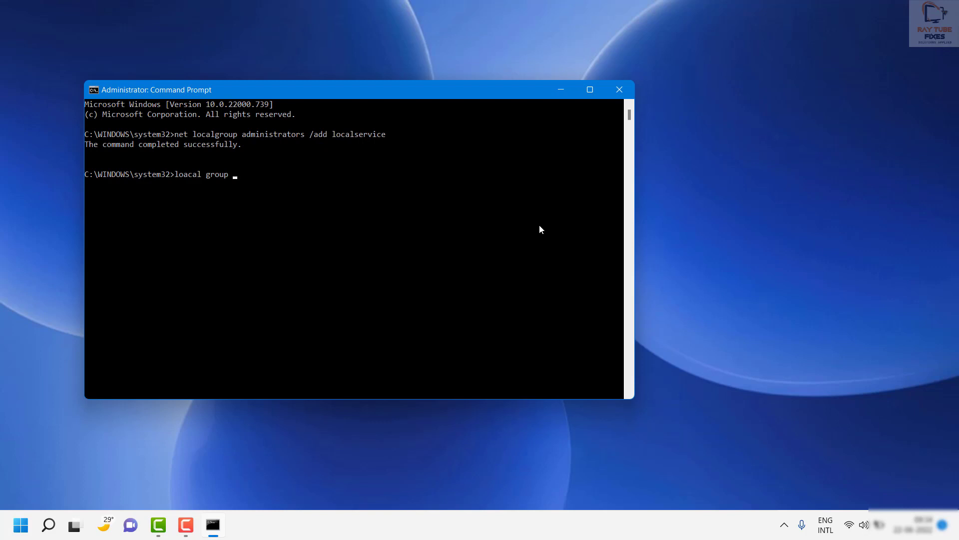
{"action": "type", "text": " ad"}
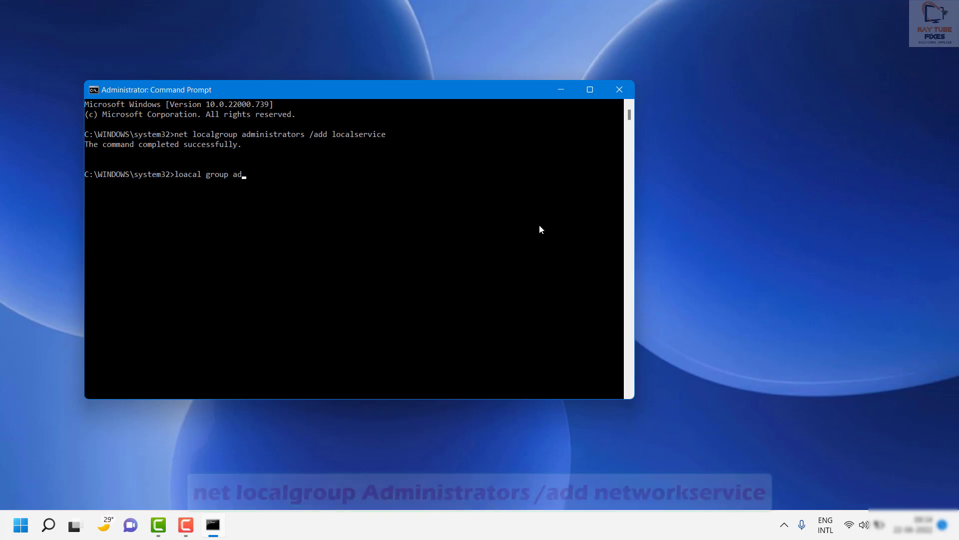
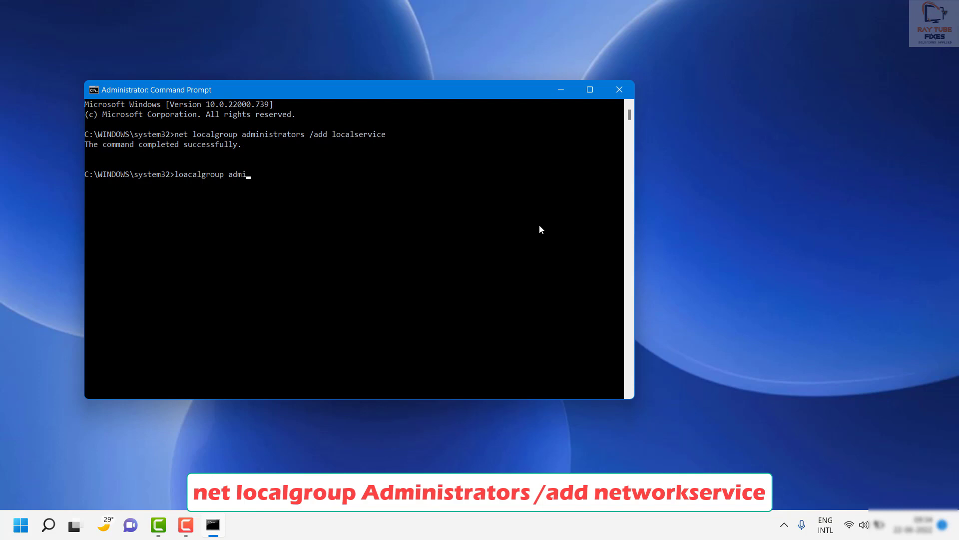
{"action": "type", "text": "otrs "}
{"action": "type", "text": "oup administraotrs /"}
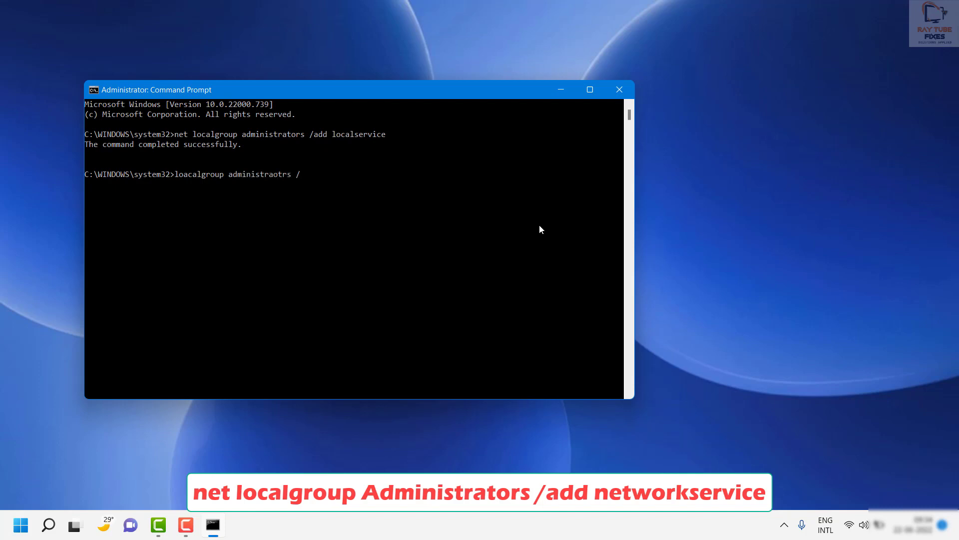
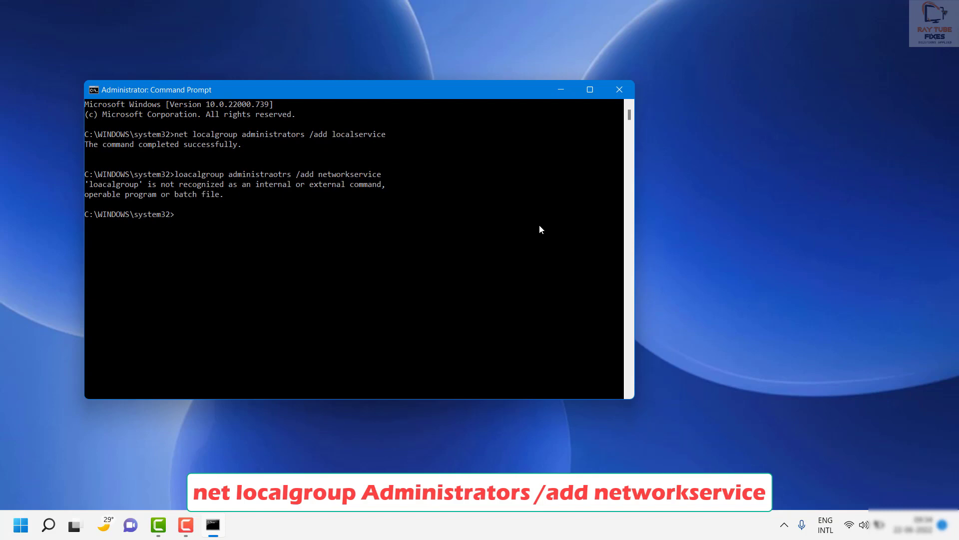
{"action": "left_click", "coordinate": [607, 90]}
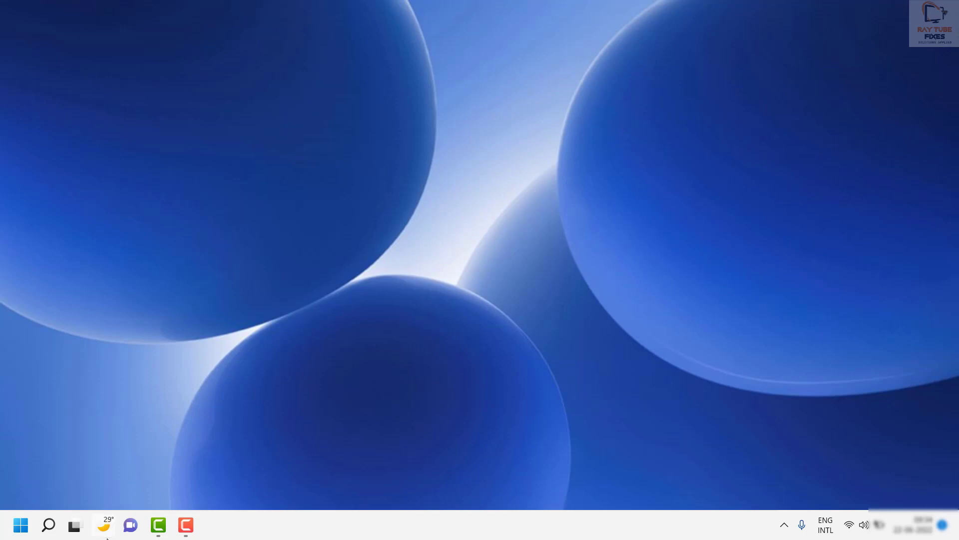
Search Windows for "advance system", open the advanced system settings, and bring up the hardware's Device Installation Settings
{"action": "left_click", "coordinate": [49, 525]}
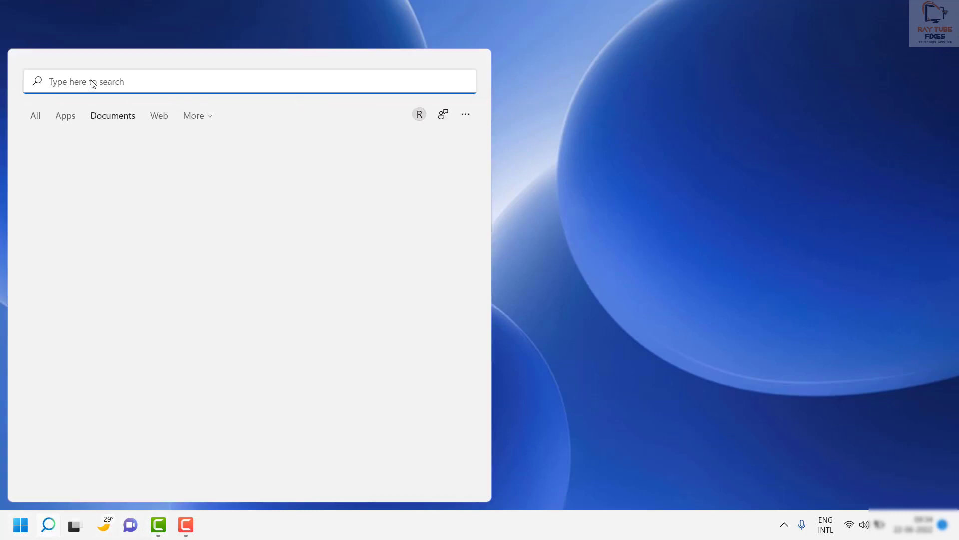
{"action": "type", "text": "advance system"}
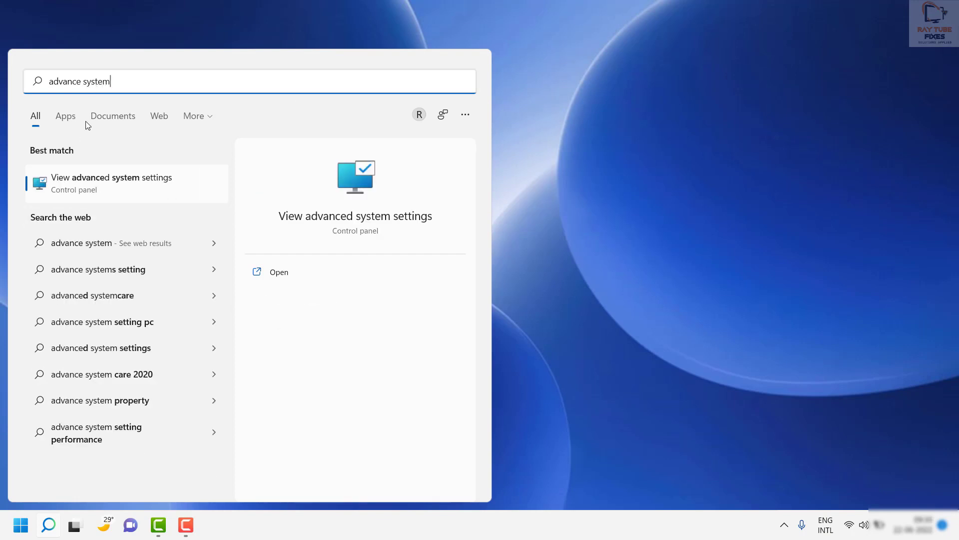
{"action": "left_click", "coordinate": [348, 220]}
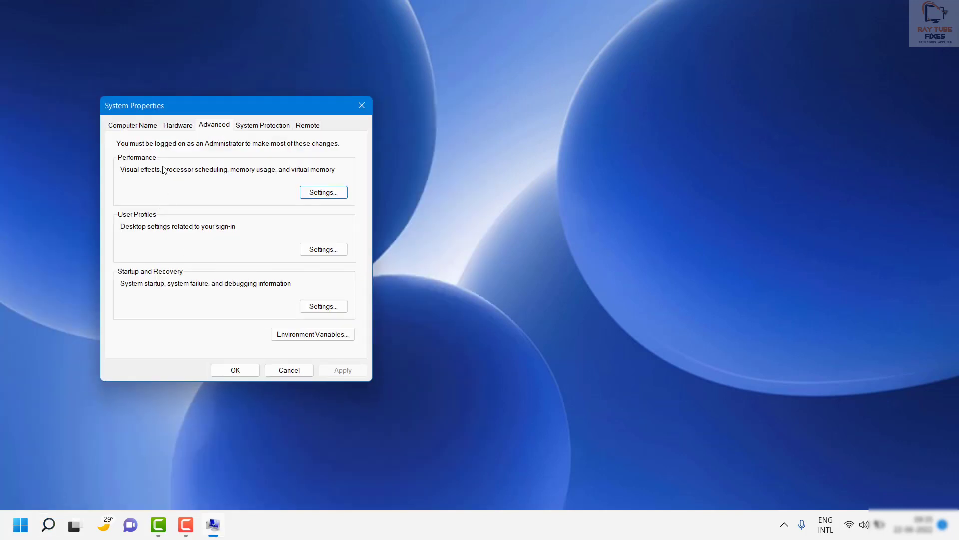
{"action": "left_click", "coordinate": [185, 126]}
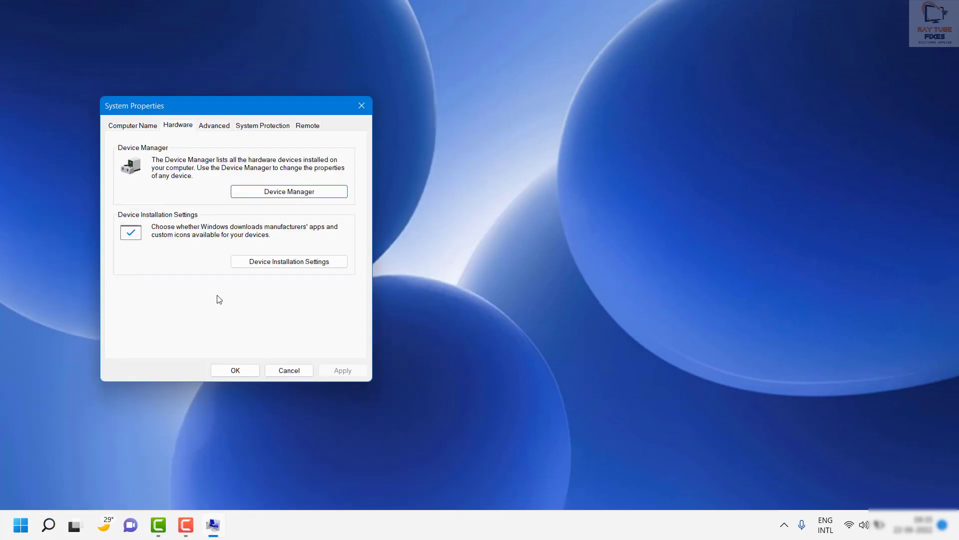
{"action": "left_click", "coordinate": [308, 261]}
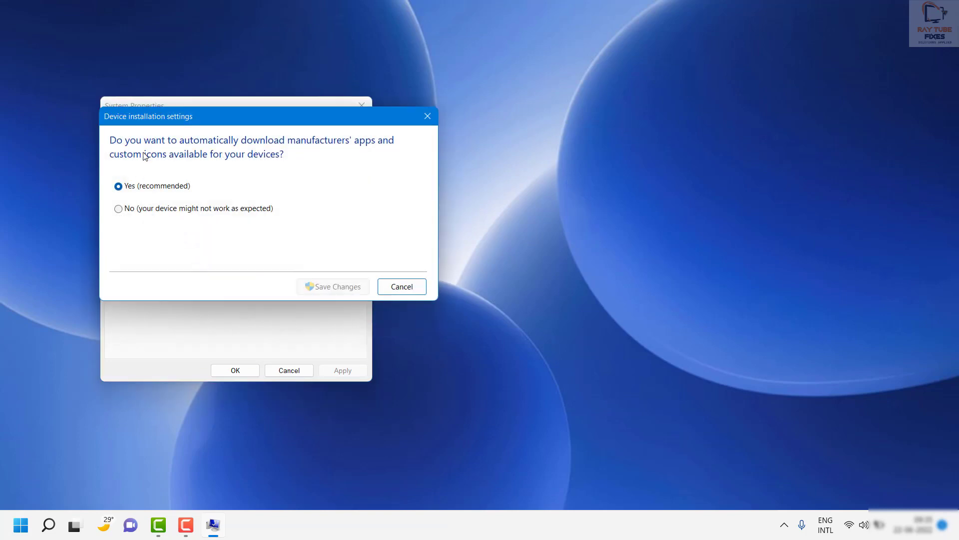
Select No for automatically downloading manufacturers' apps and custom icons, and dismiss the device installation settings and System Properties
{"action": "left_click", "coordinate": [138, 212]}
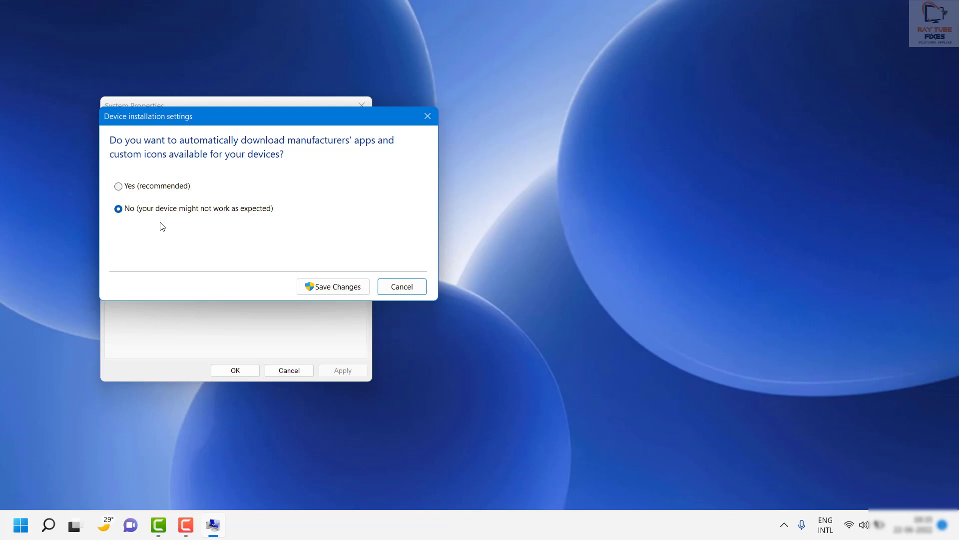
{"action": "key", "text": "Escape"}
{"action": "key", "text": "Escape"}
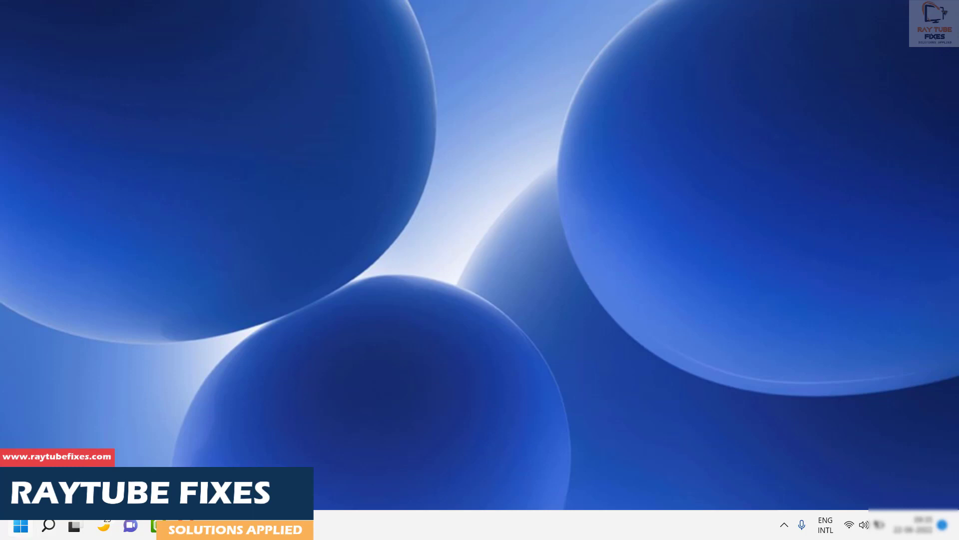
{"action": "left_click", "coordinate": [50, 523]}
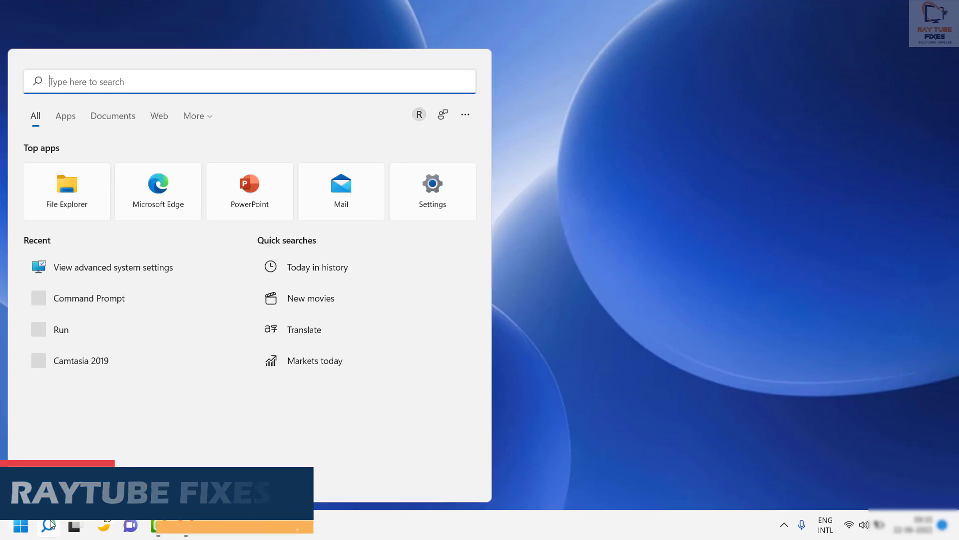
{"action": "type", "text": "settings"}
{"action": "key", "text": "ctrl+a"}
{"action": "key", "text": "BackSpace"}
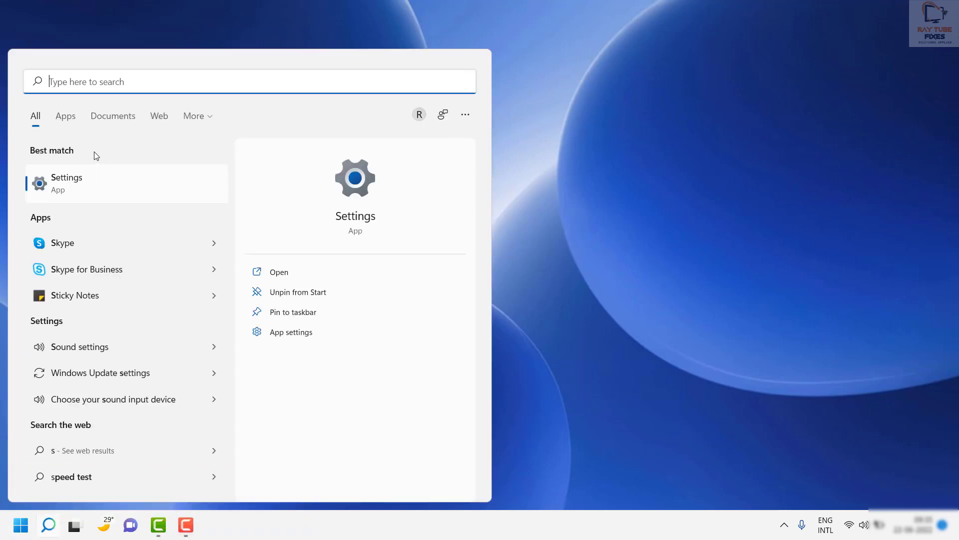
{"action": "type", "text": "d"}
{"action": "key", "text": "Escape"}
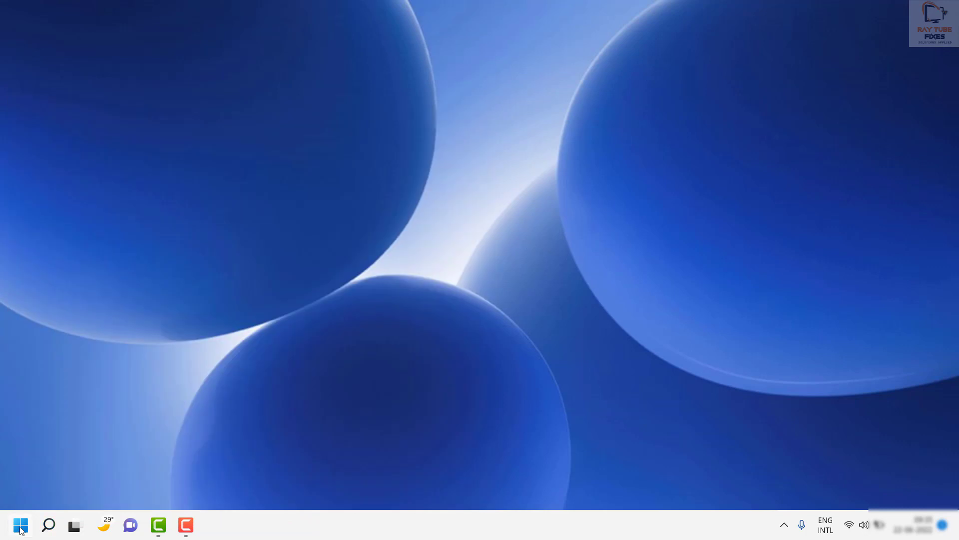
Open Device Manager, maximize its window, and expand the Sound, video and game controllers category
{"action": "right_click", "coordinate": [20, 527]}
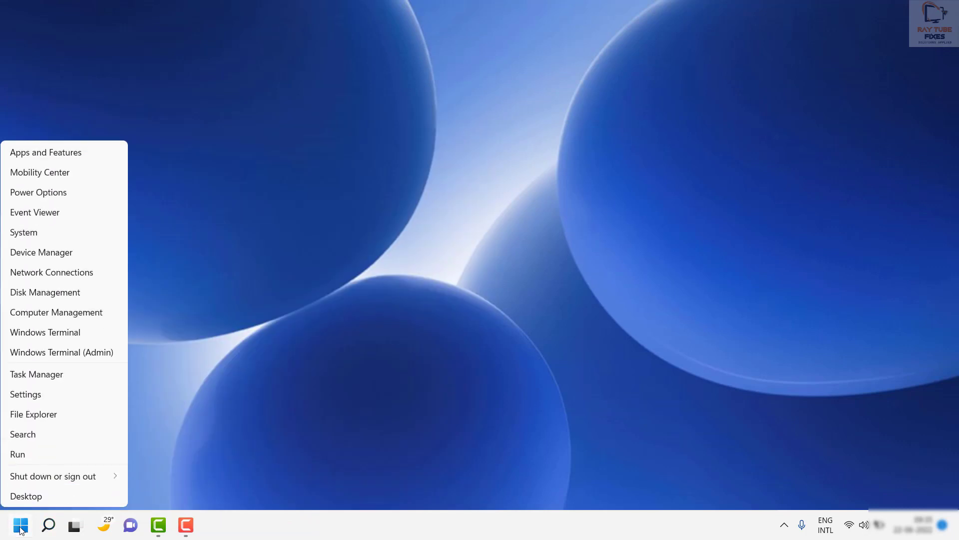
{"action": "left_click", "coordinate": [55, 252]}
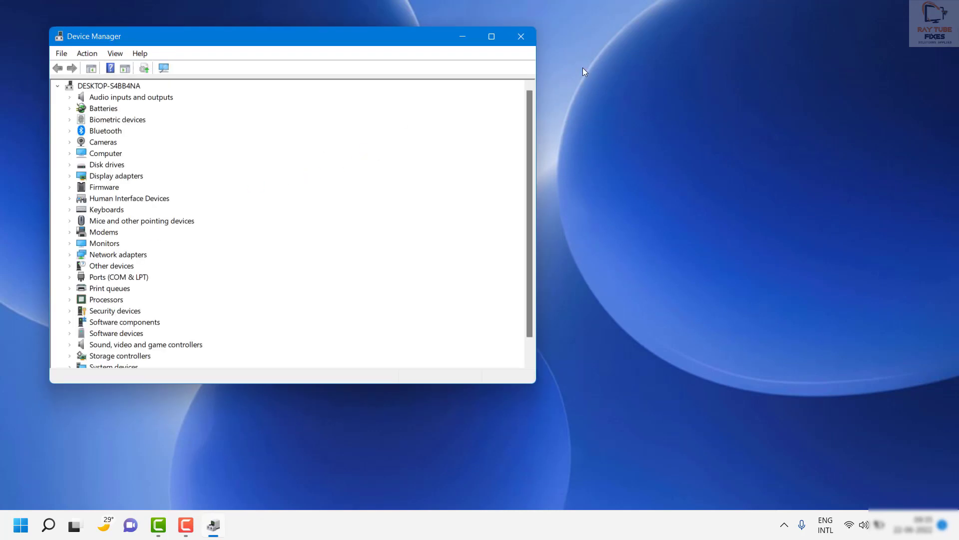
{"action": "left_click", "coordinate": [490, 42]}
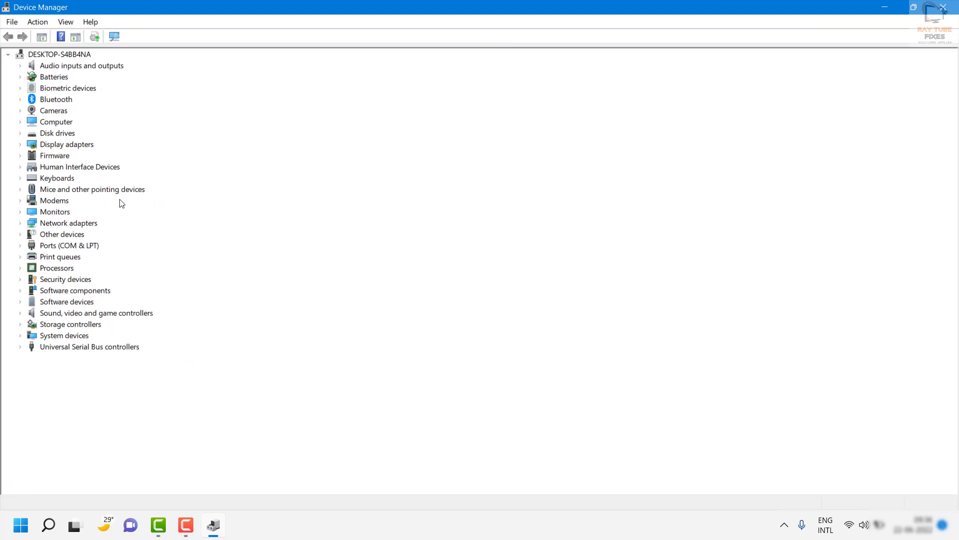
{"action": "left_click", "coordinate": [21, 312]}
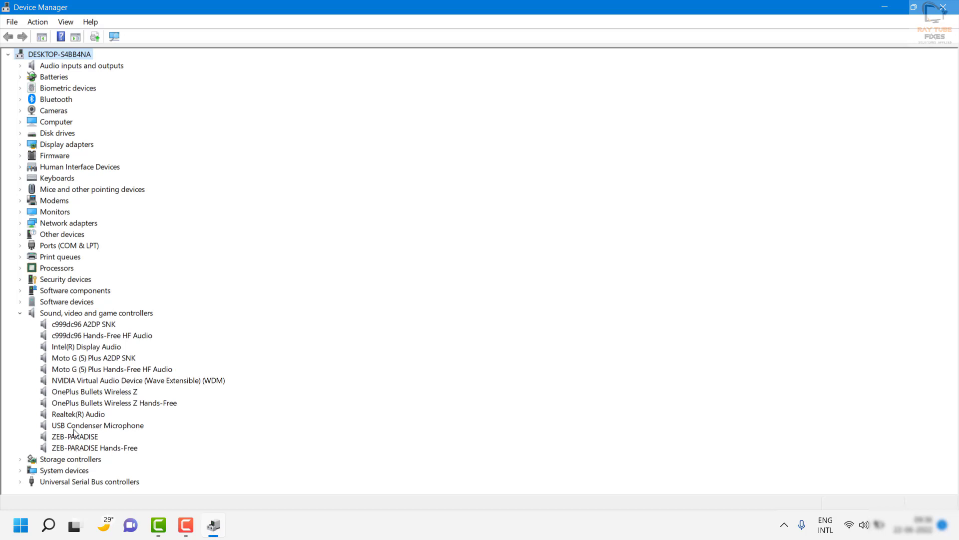
Try to uninstall the Realtek(R) Audio device without selecting the option to remove its driver
{"action": "left_click", "coordinate": [82, 414]}
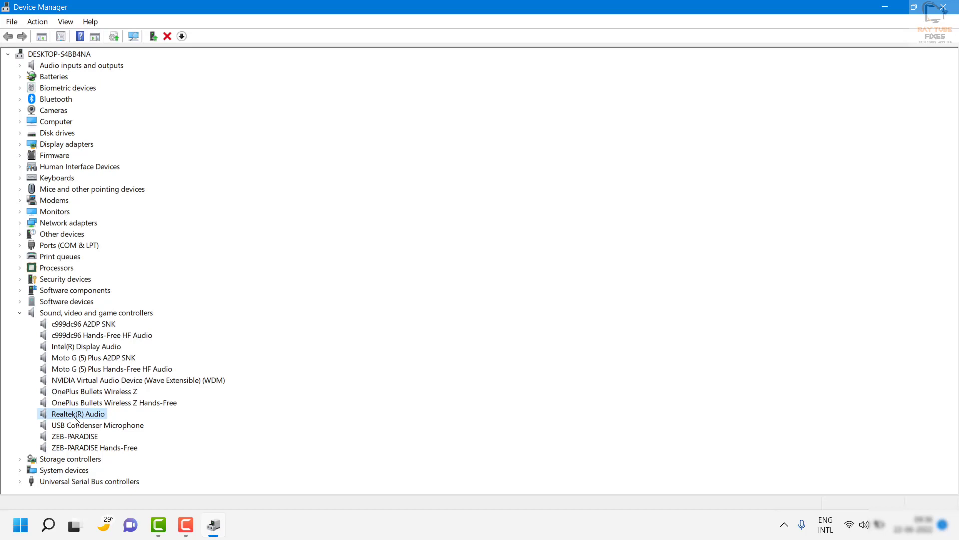
{"action": "right_click", "coordinate": [74, 420]}
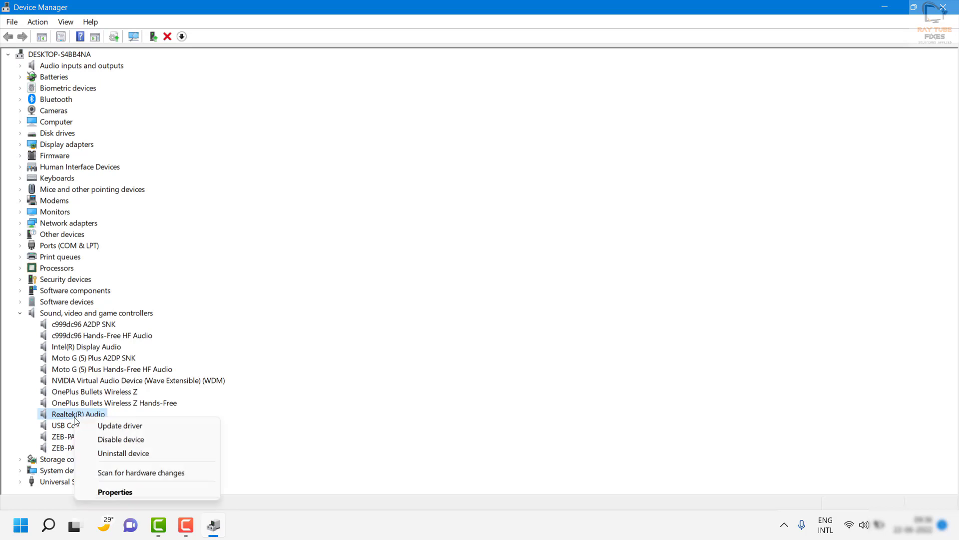
{"action": "left_click", "coordinate": [109, 453]}
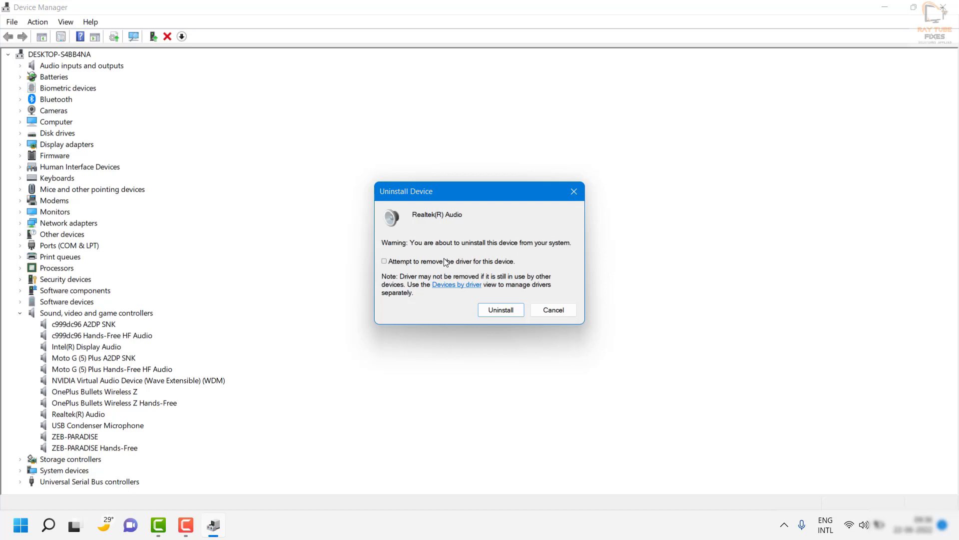
{"action": "key", "text": "Return"}
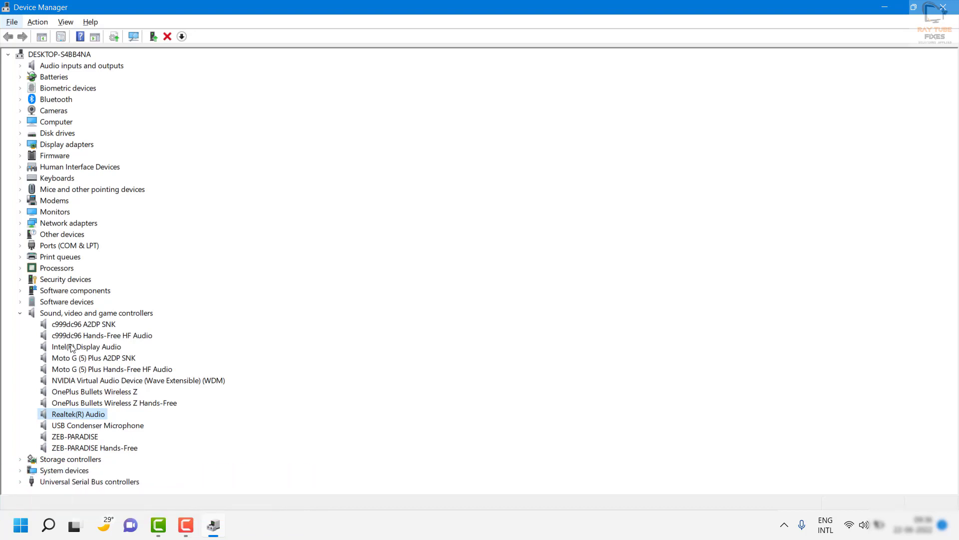
Scan the computer for hardware changes and close Device Manager
{"action": "left_click", "coordinate": [45, 21]}
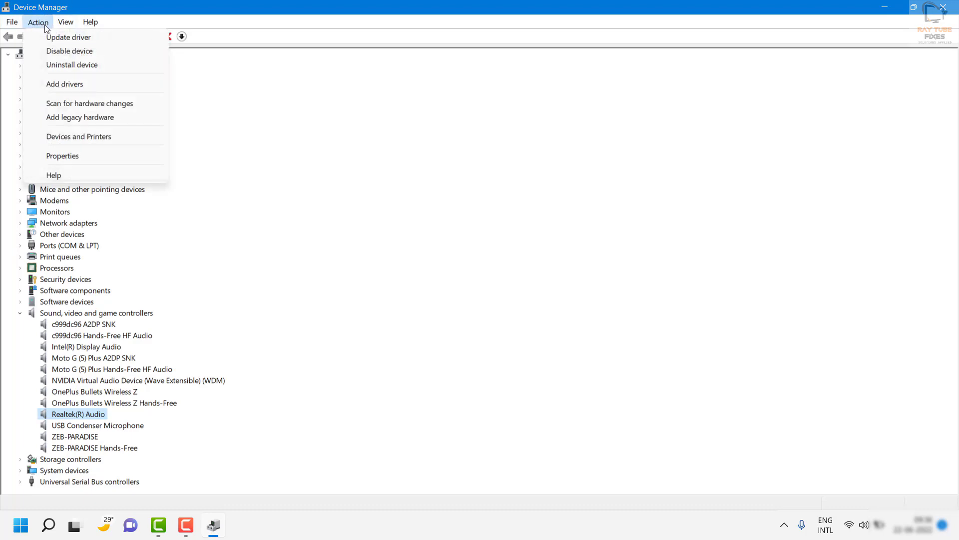
{"action": "left_click", "coordinate": [87, 108]}
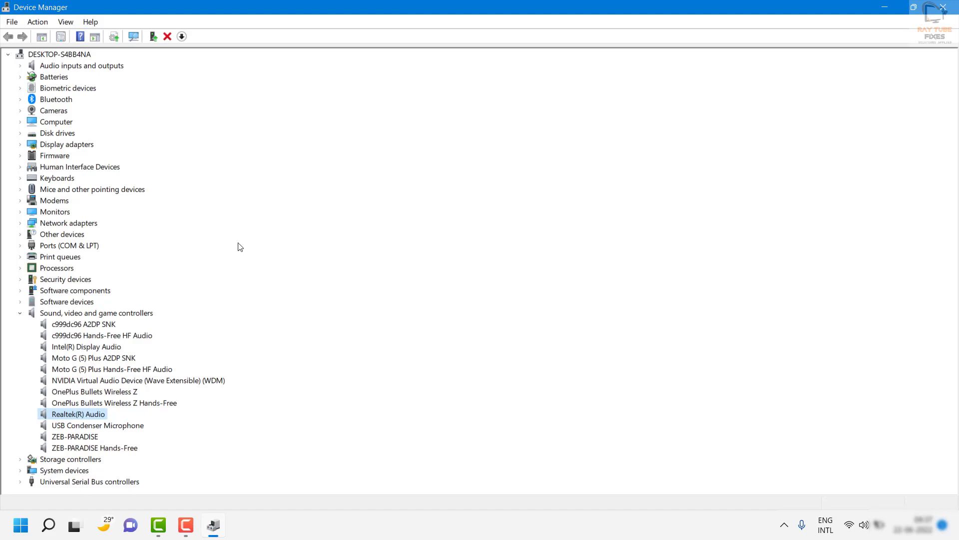
{"action": "left_click", "coordinate": [944, 15]}
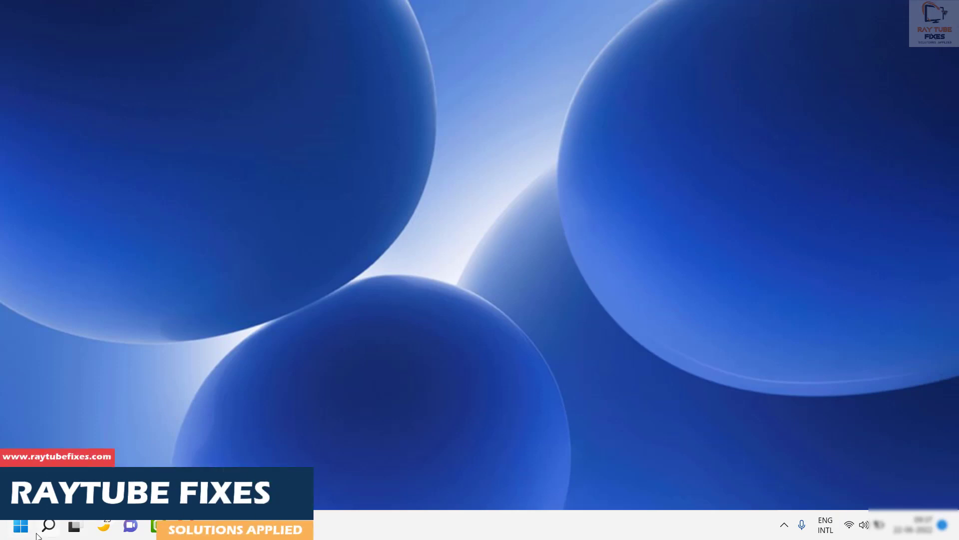
View the Windows Update page in Settings, and close Settings
{"action": "left_click", "coordinate": [21, 525]}
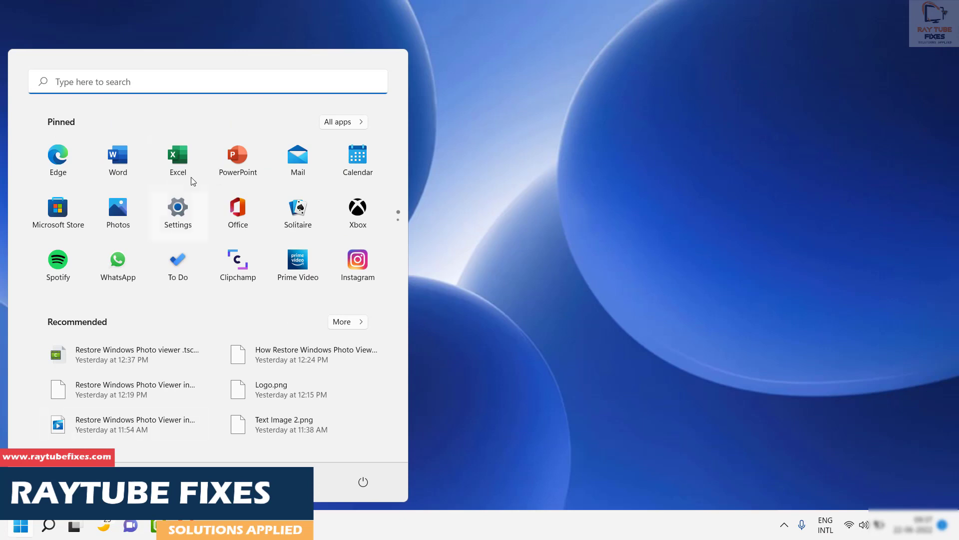
{"action": "left_click", "coordinate": [161, 232]}
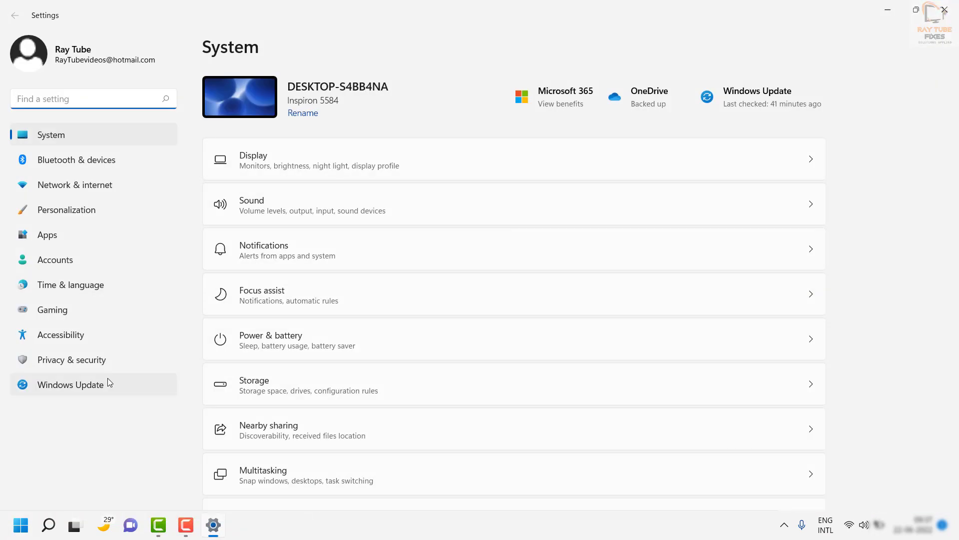
{"action": "left_click", "coordinate": [70, 385]}
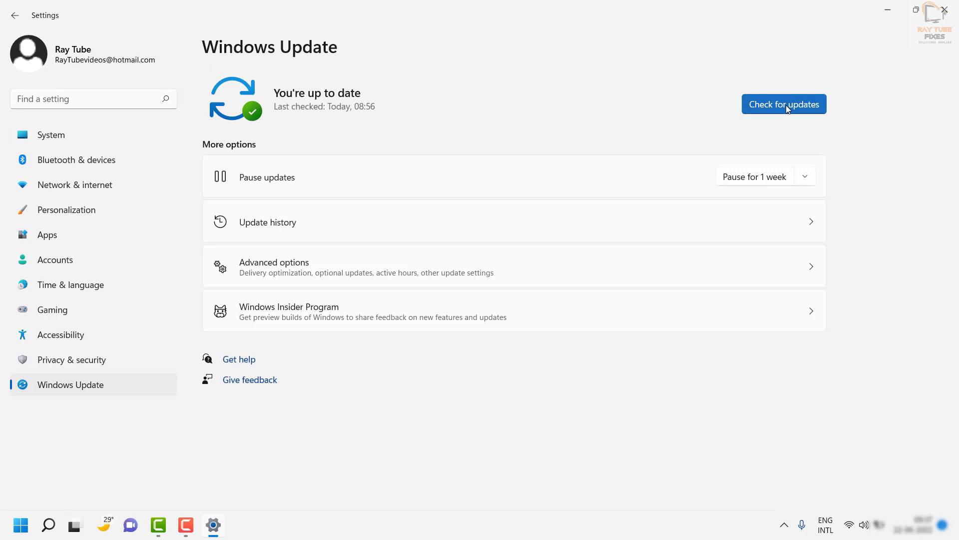
{"action": "left_click", "coordinate": [944, 10]}
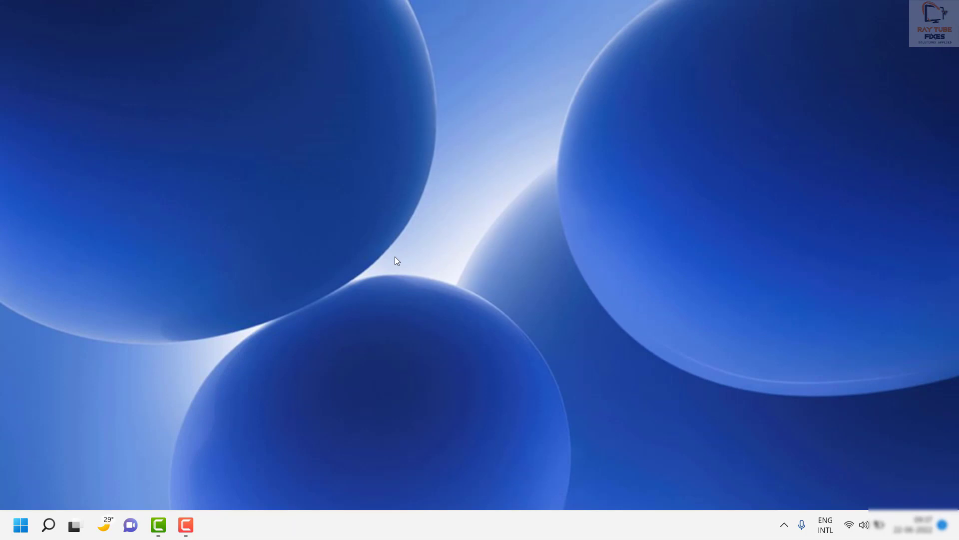